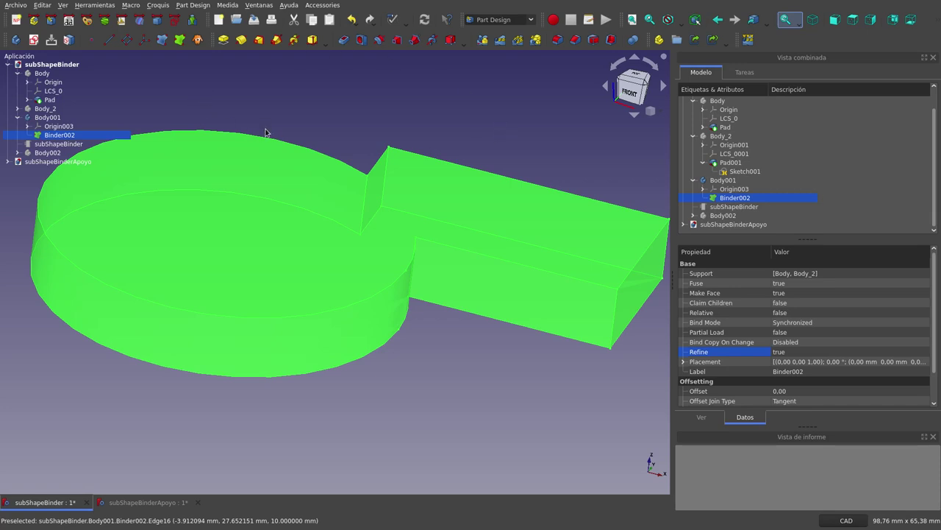
Step: Hide Body001 so Binder002's fused green solid disappears from the 3D view
scroll(266, 132, down, 3)
scroll(162, 90, up, 1)
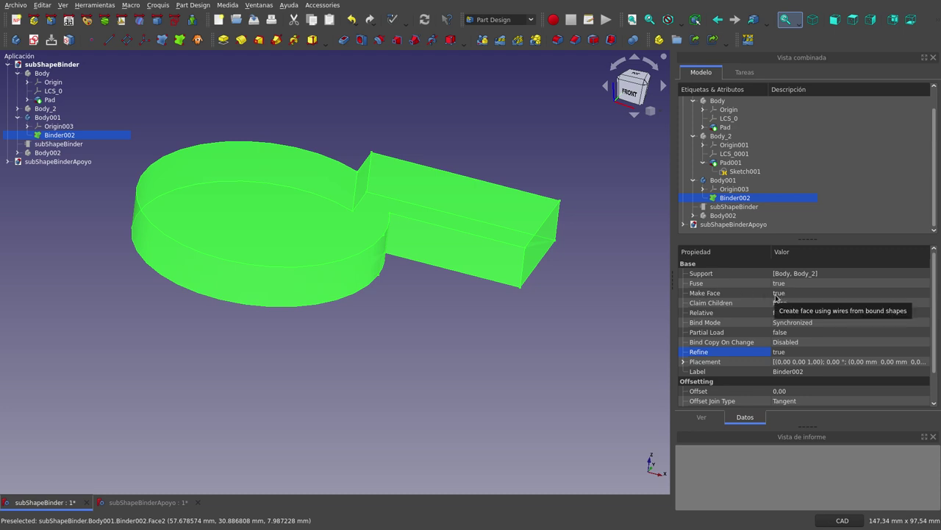
click(47, 118)
key(space)
Step: Expand Body002 and make its binder disc visible
click(17, 153)
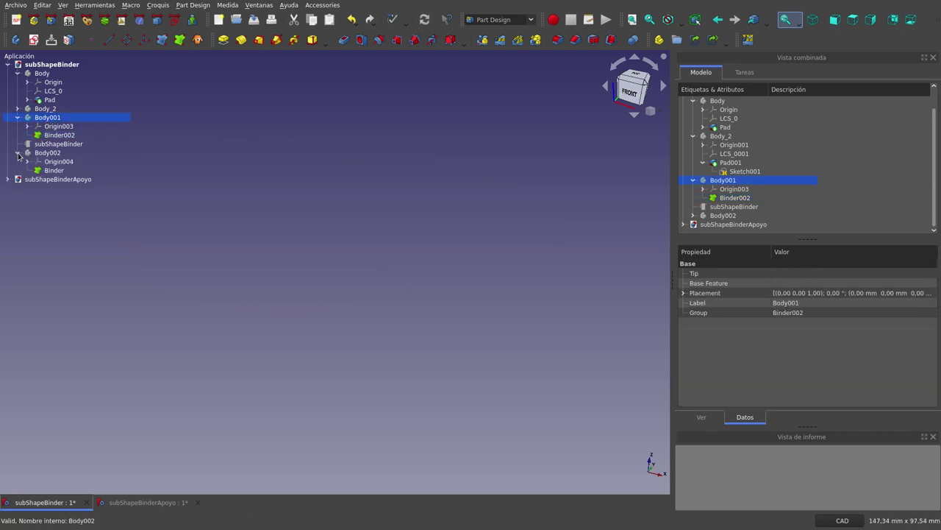
click(46, 153)
key(space)
Step: Select Body002's Binder to show its properties: Support Pad.Edge3, Make Face true
click(325, 296)
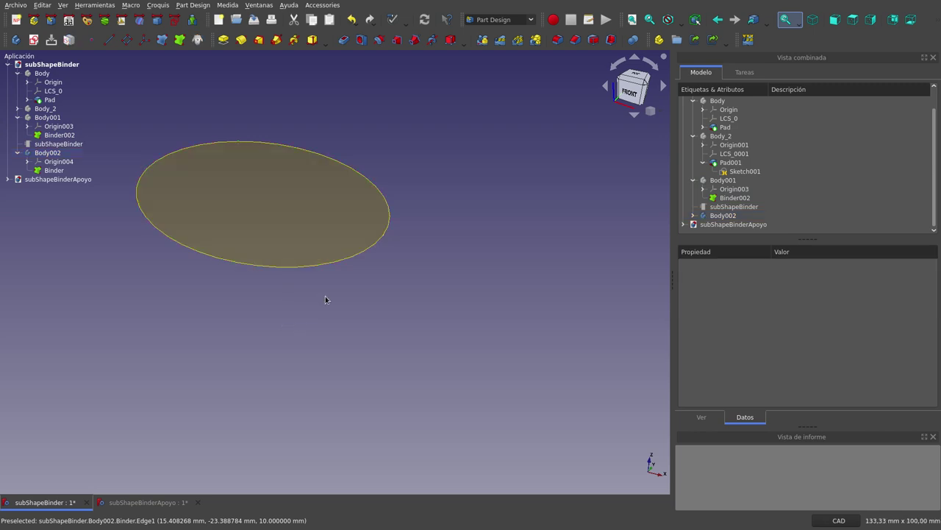
scroll(325, 296, down, 2)
scroll(195, 227, up, 1)
scroll(195, 227, up, 3)
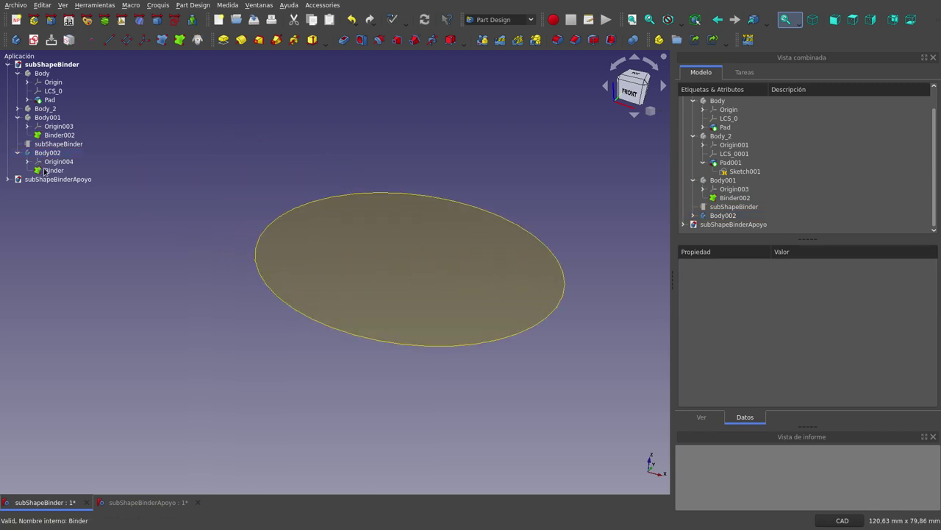
click(44, 170)
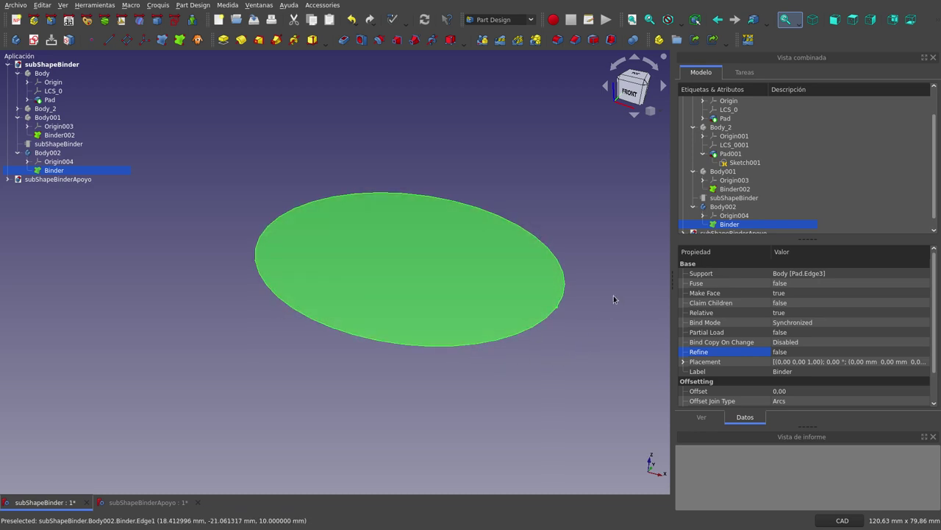
scroll(610, 294, up, 1)
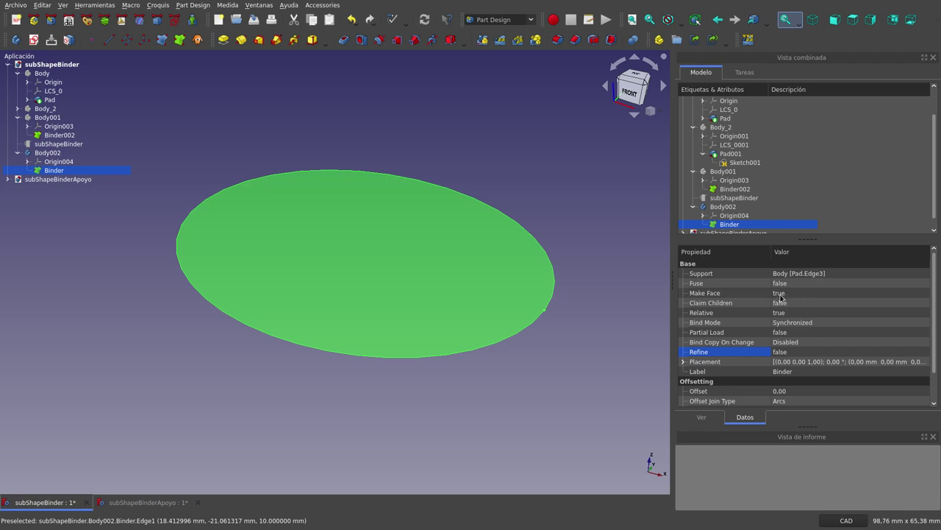
Step: Set Make Face to false on Body002's Binder, leaving only a circular edge outline
mouse_move(781, 293)
click(792, 294)
click(790, 293)
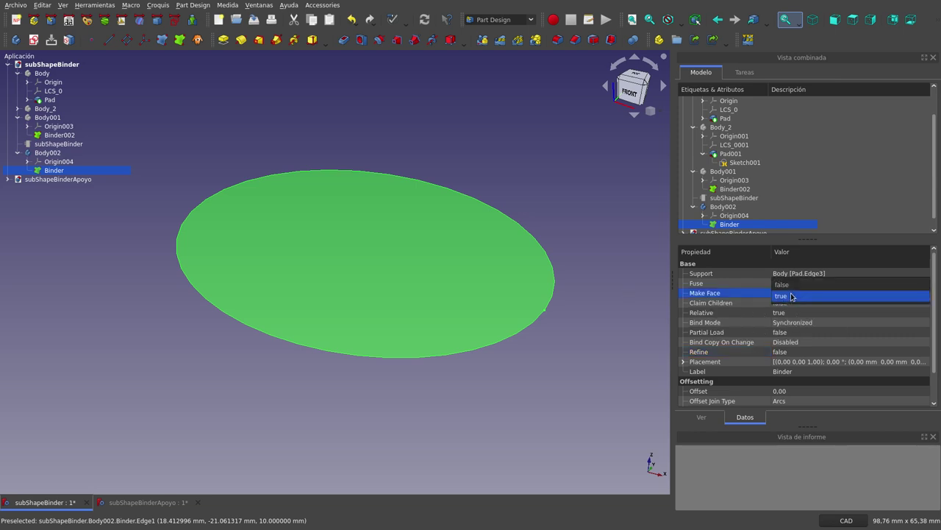
click(789, 285)
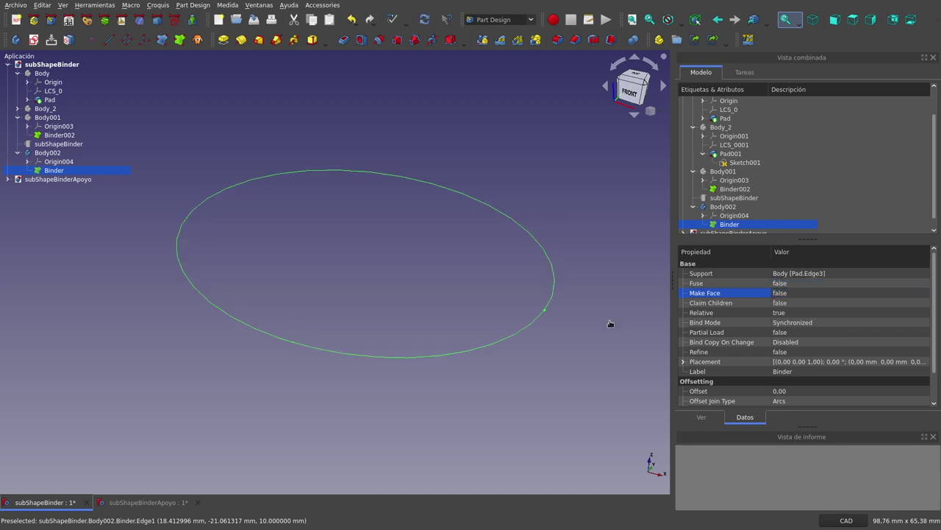
click(609, 324)
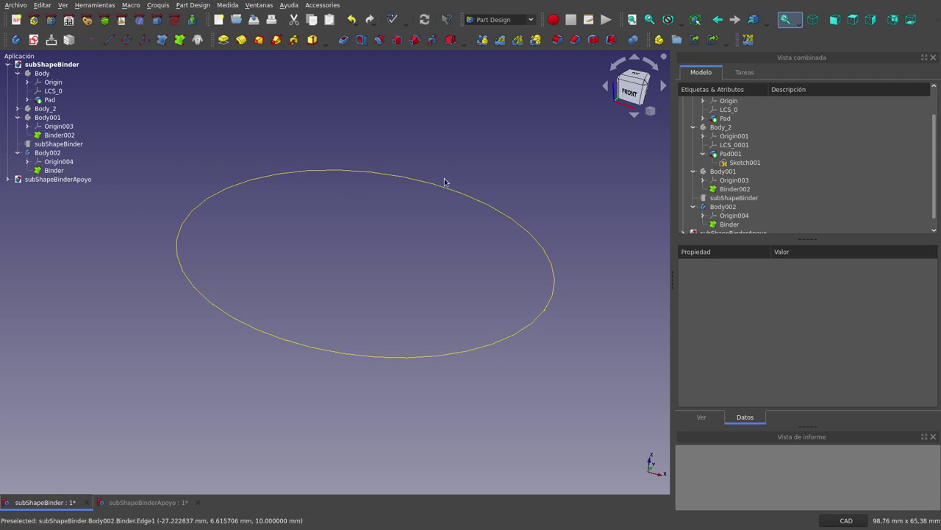
click(54, 169)
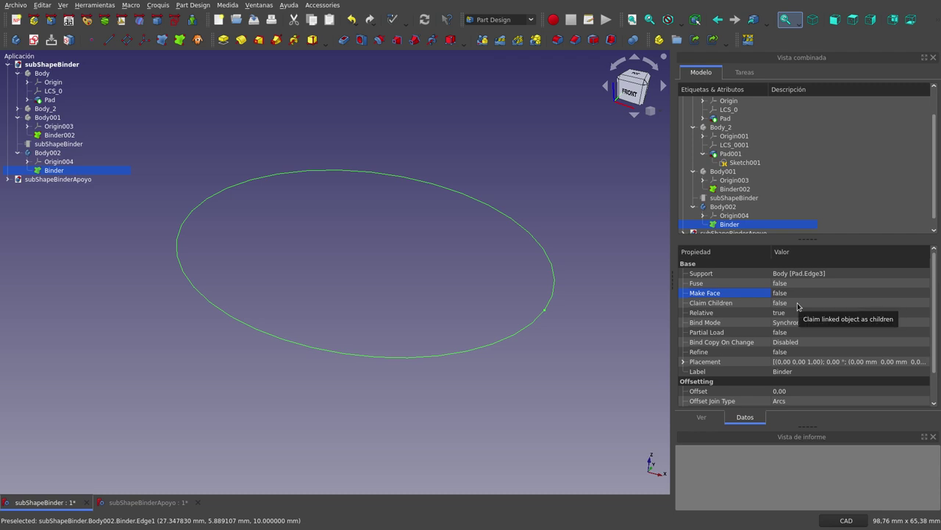
scroll(313, 295, down, 1)
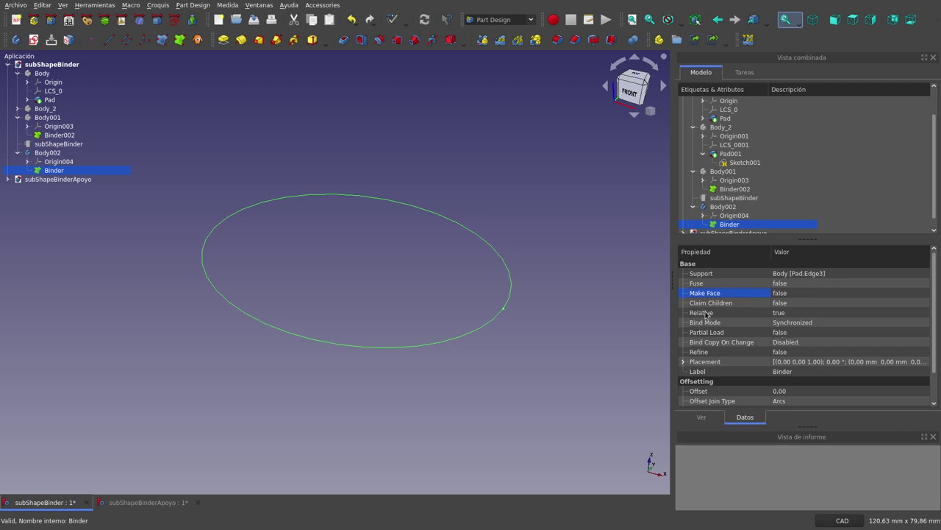
Step: Set Claim Children to true on the Binder and inspect the Pad now nested under it
click(786, 303)
click(787, 304)
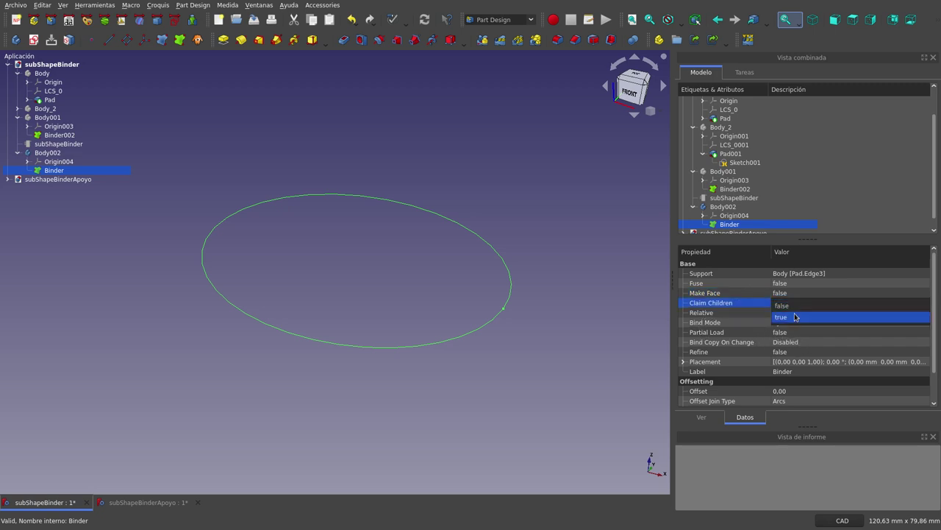
click(795, 318)
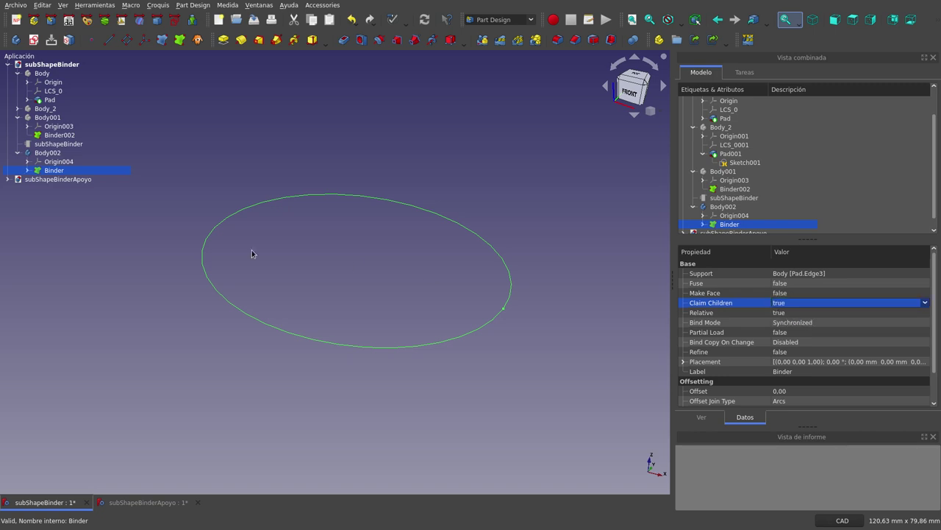
click(27, 171)
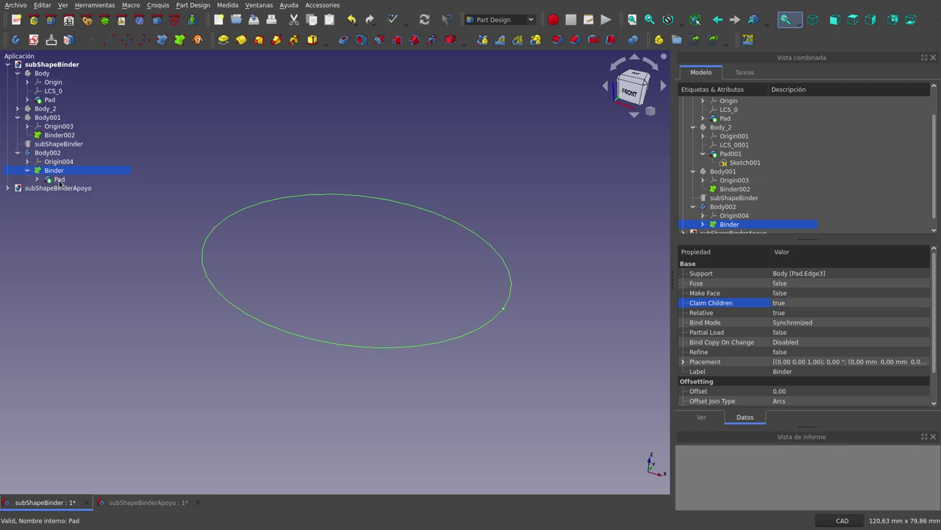
click(59, 179)
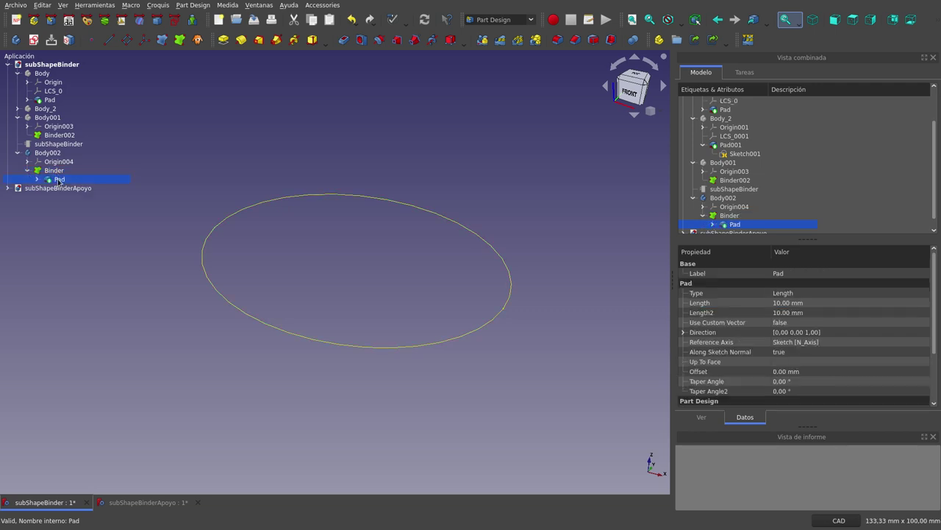
click(50, 102)
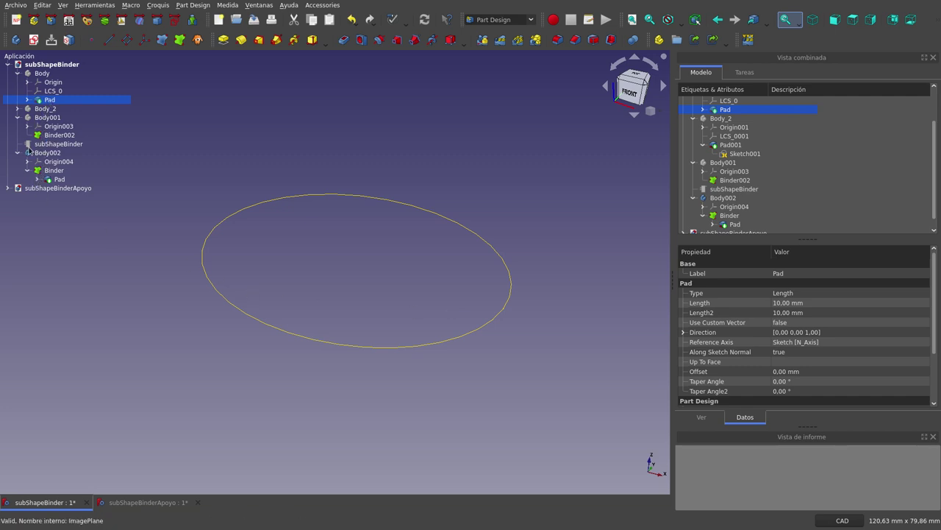
Step: Create Binder003, a SubShapeBinder of Body's cylinder Pad
click(33, 154)
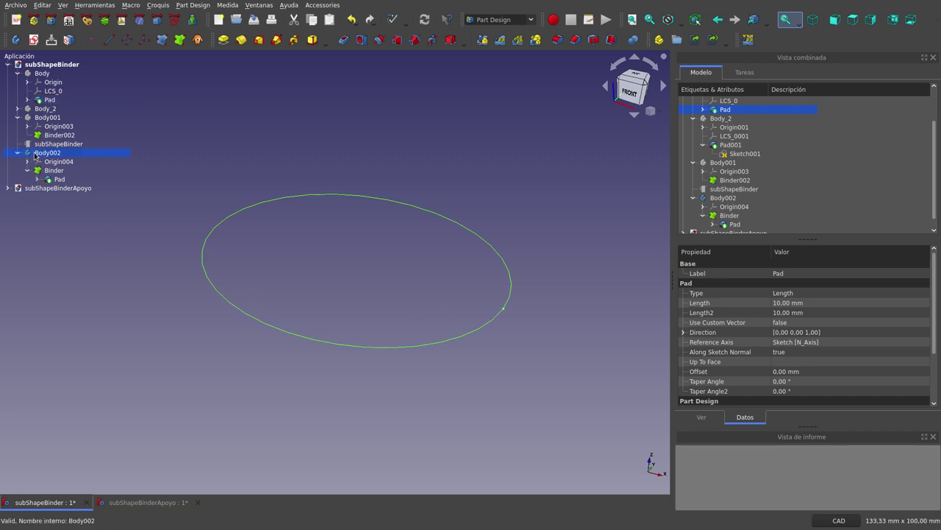
click(40, 75)
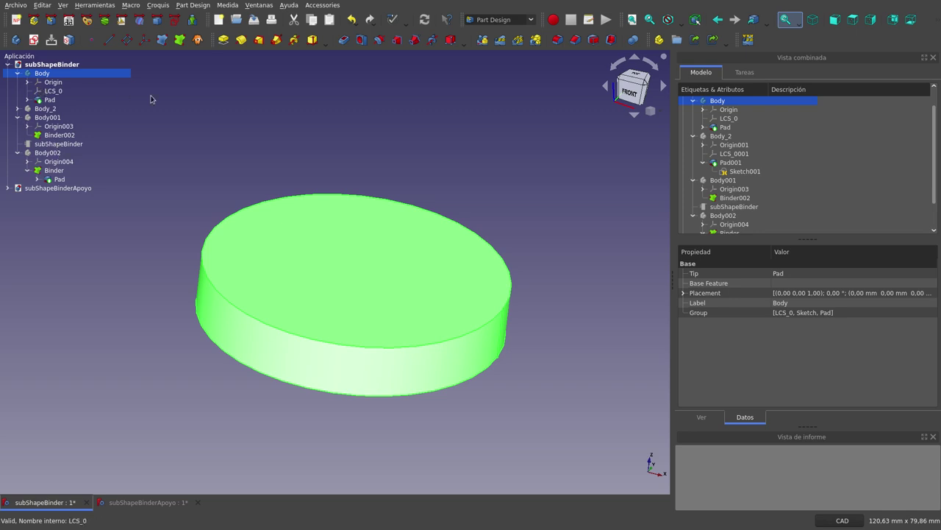
click(228, 119)
click(49, 74)
click(52, 100)
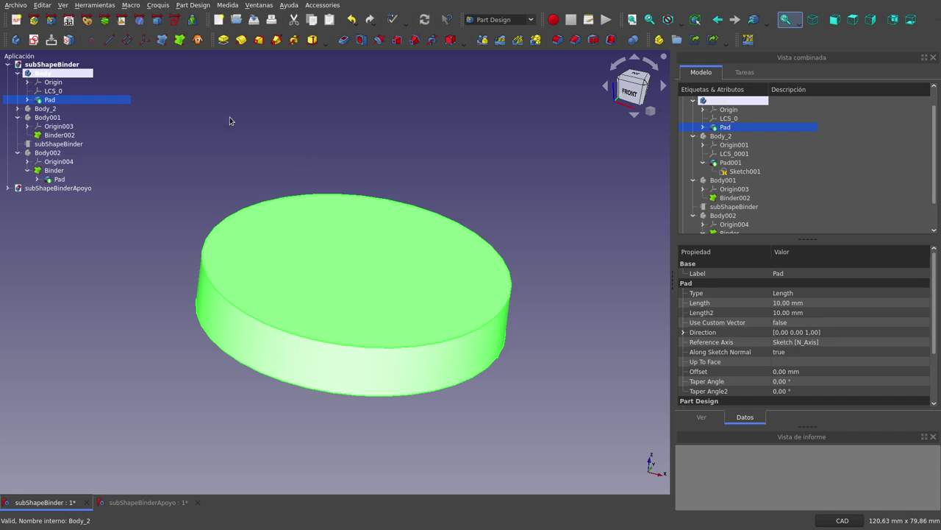
click(180, 40)
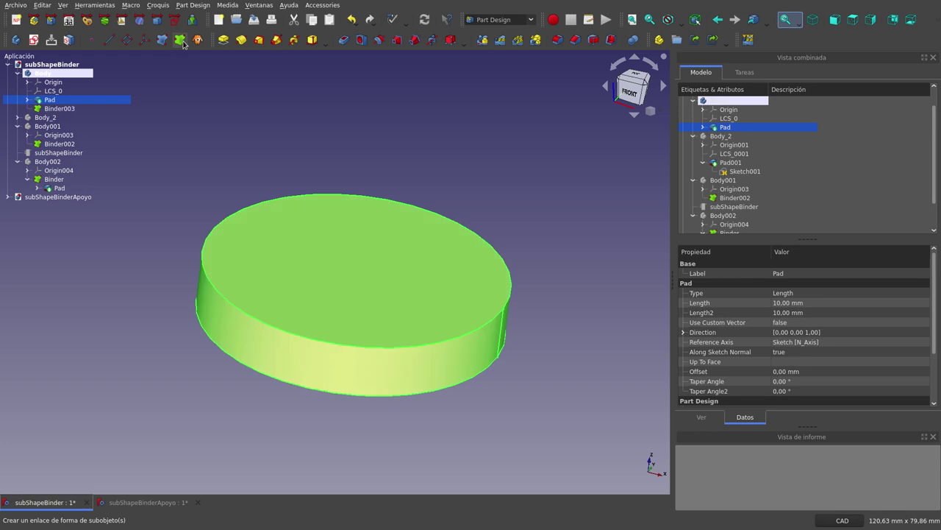
click(358, 159)
click(53, 100)
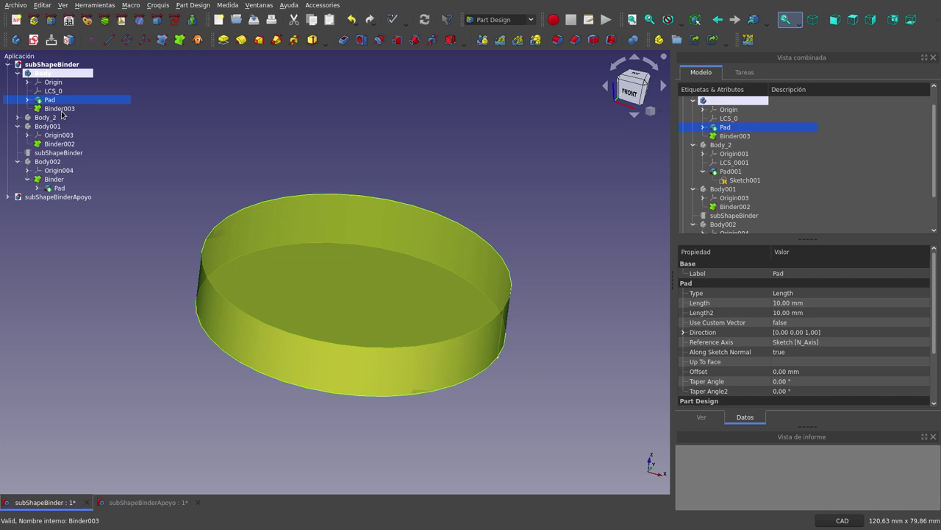
Step: Set Claim Children to true on Binder003 and check its claimed Pad in the tree
click(62, 110)
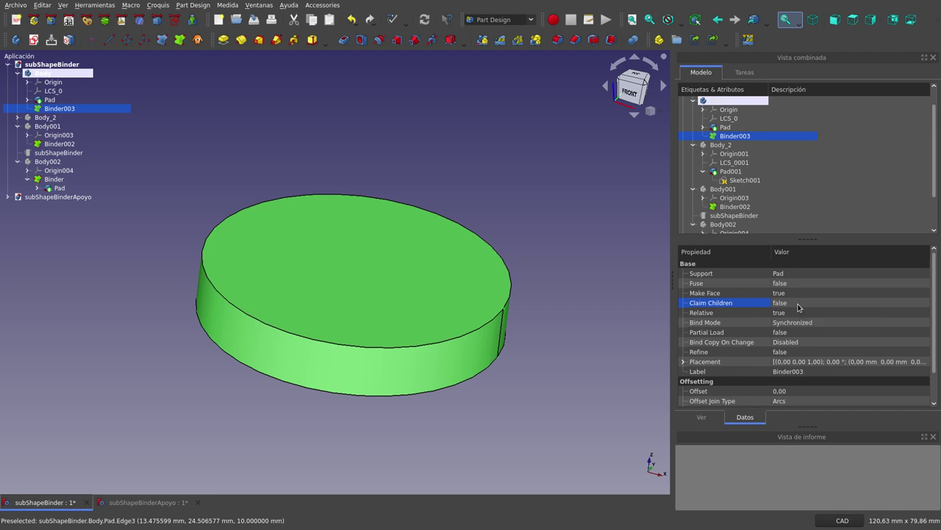
click(799, 308)
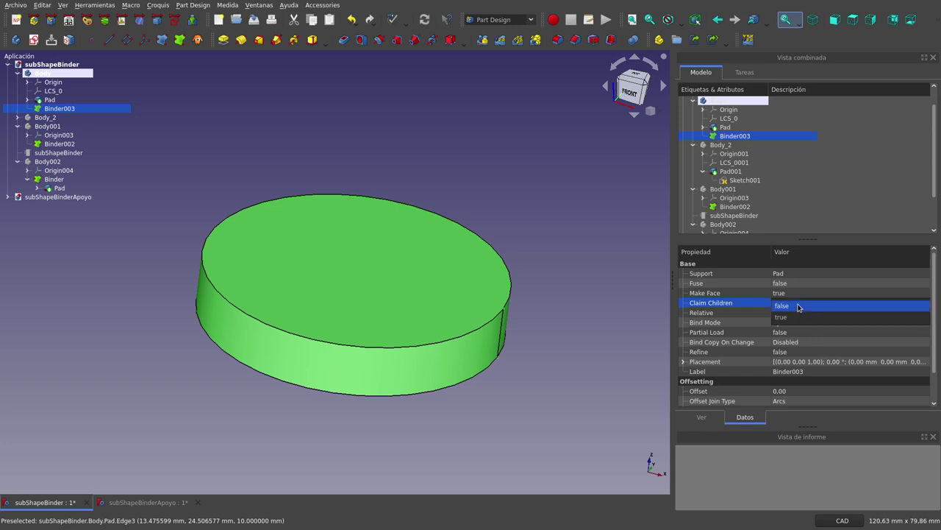
click(799, 315)
click(623, 303)
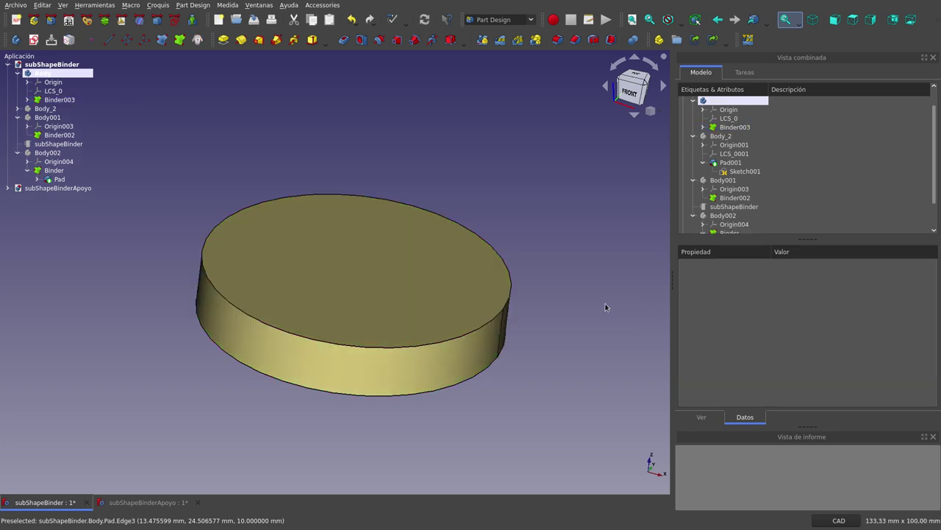
click(27, 99)
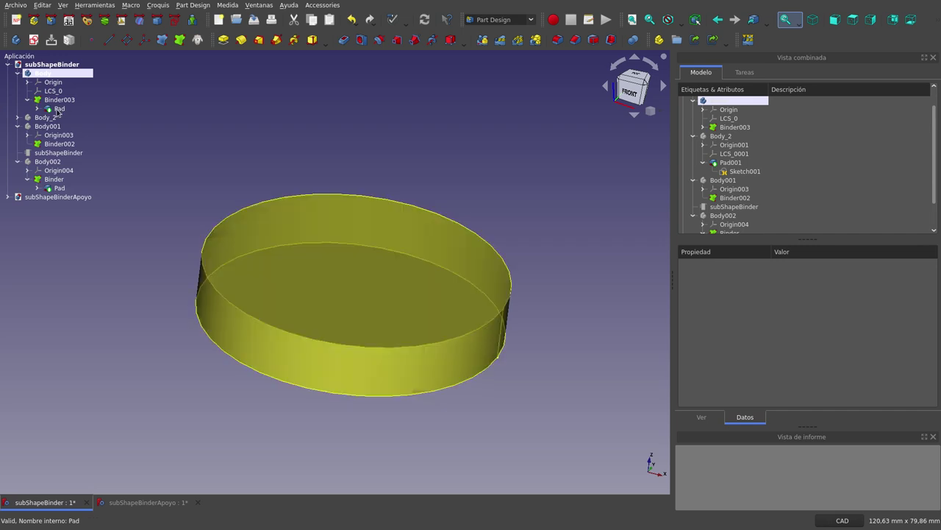
click(27, 99)
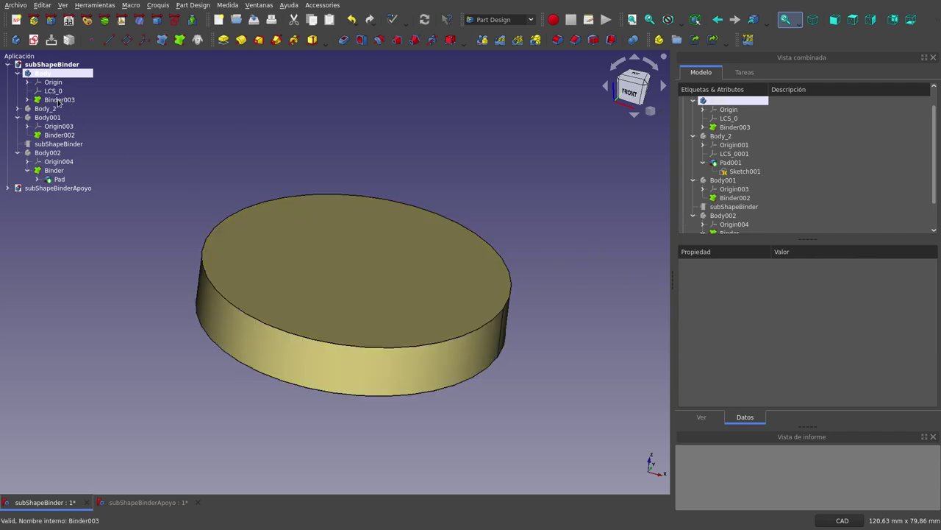
click(307, 226)
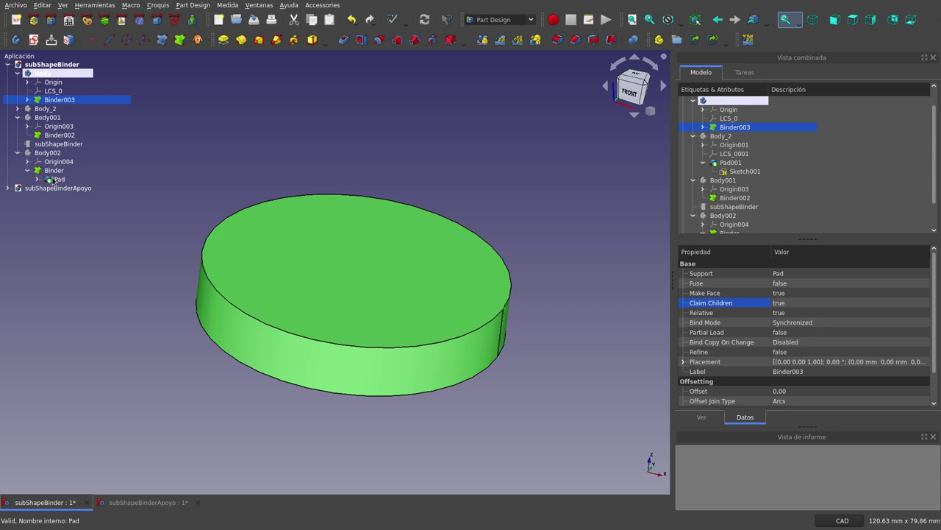
Step: Deactivate Body and create a new empty body, Body003
double_click(42, 73)
click(16, 39)
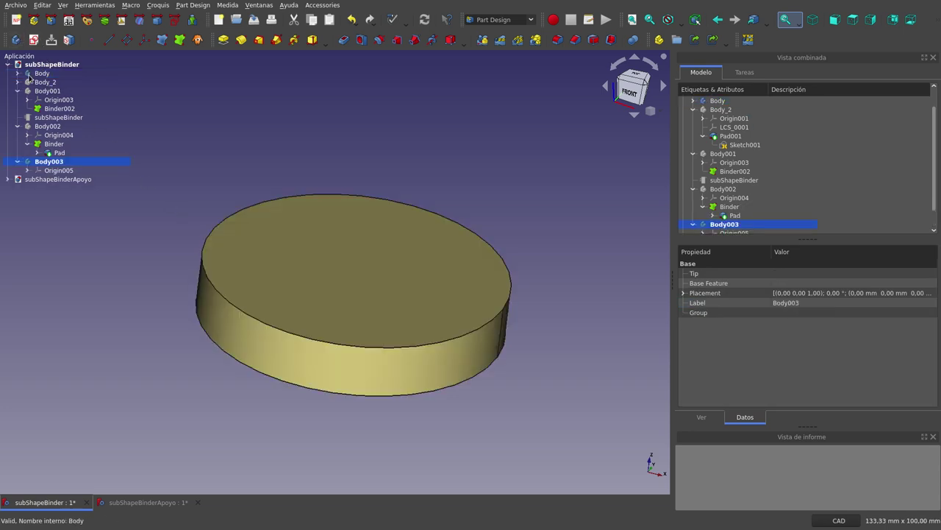
click(17, 73)
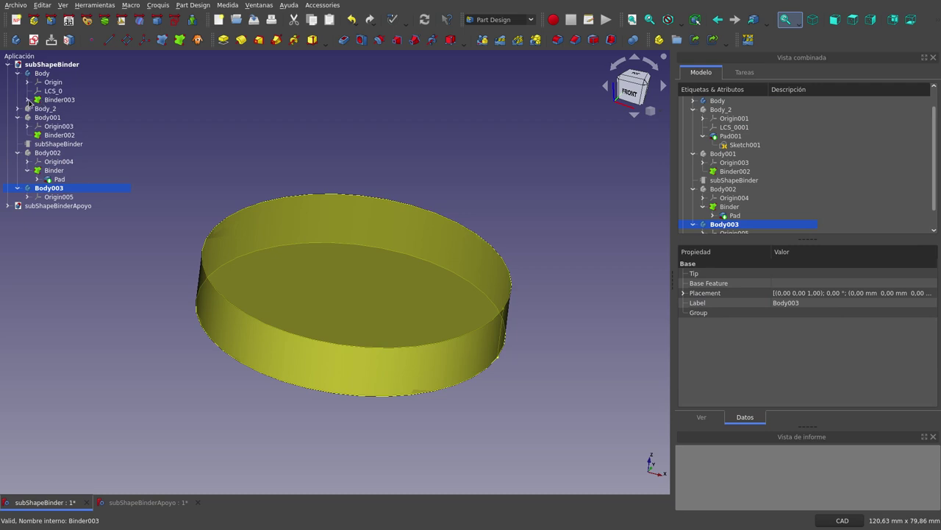
Step: Hide Binder003 so the original cylinder is visible
click(27, 99)
click(59, 108)
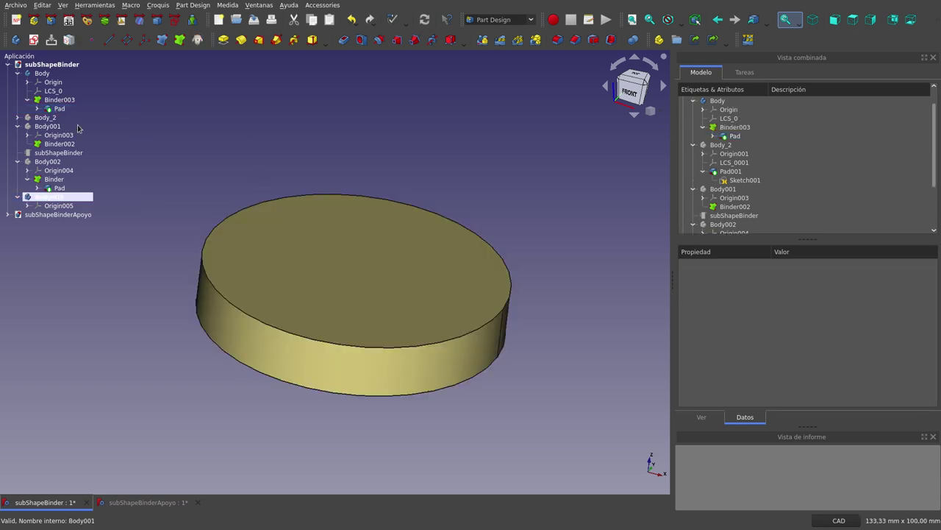
click(58, 100)
key(space)
click(480, 198)
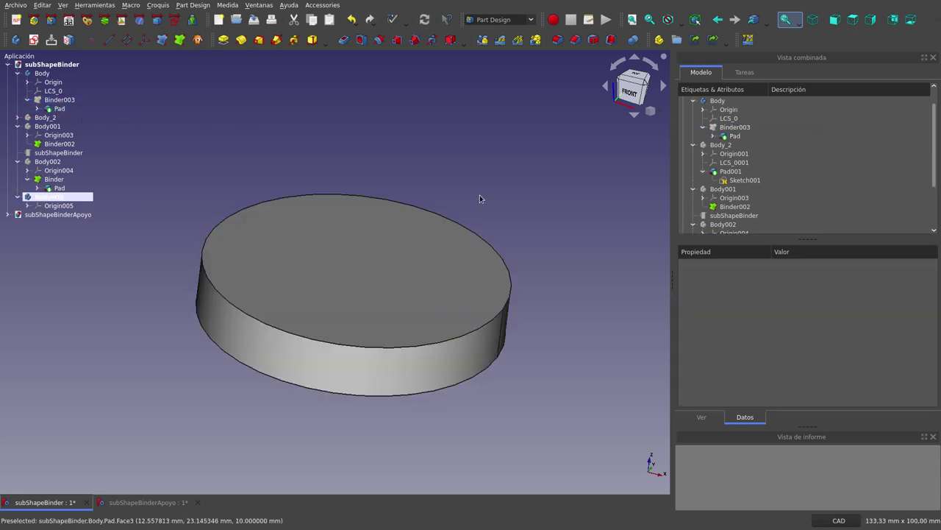
Step: Bind the cylinder's top face into Body003 as Binder004, then hide Body
click(397, 243)
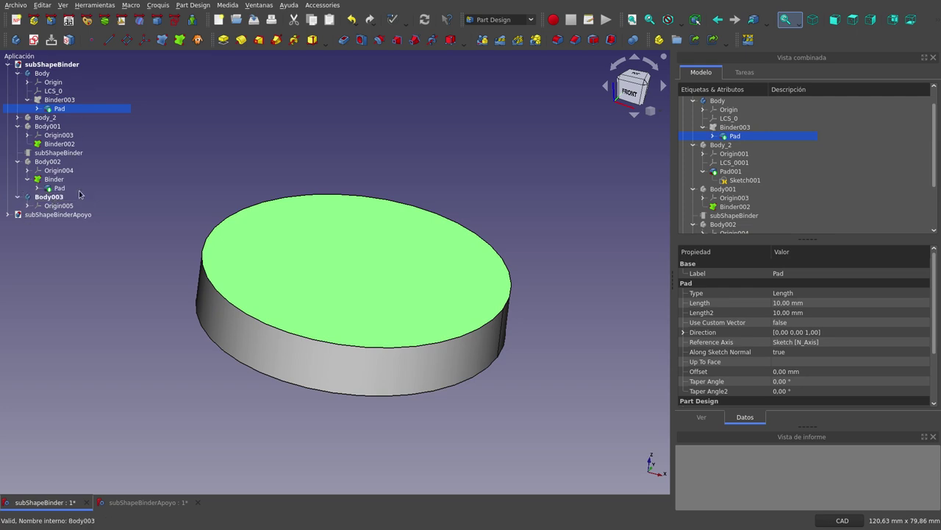
click(180, 39)
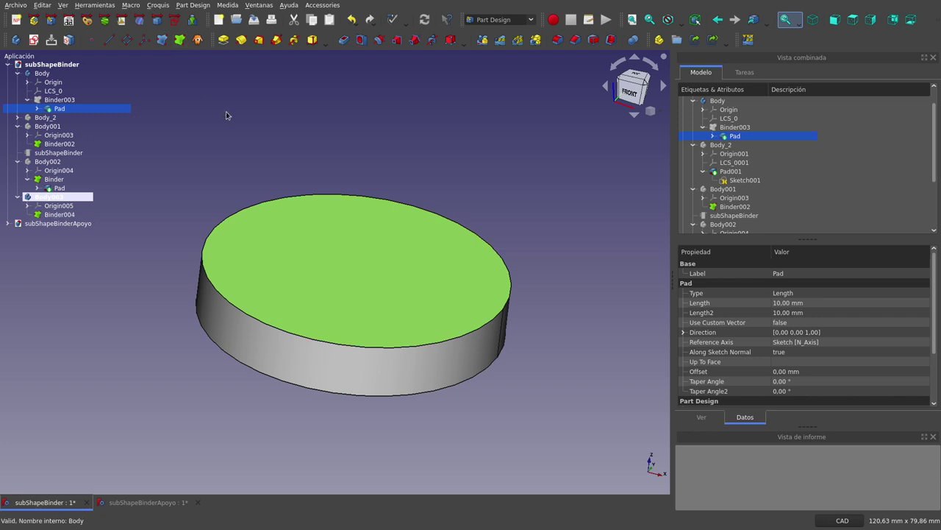
click(227, 116)
click(42, 73)
key(space)
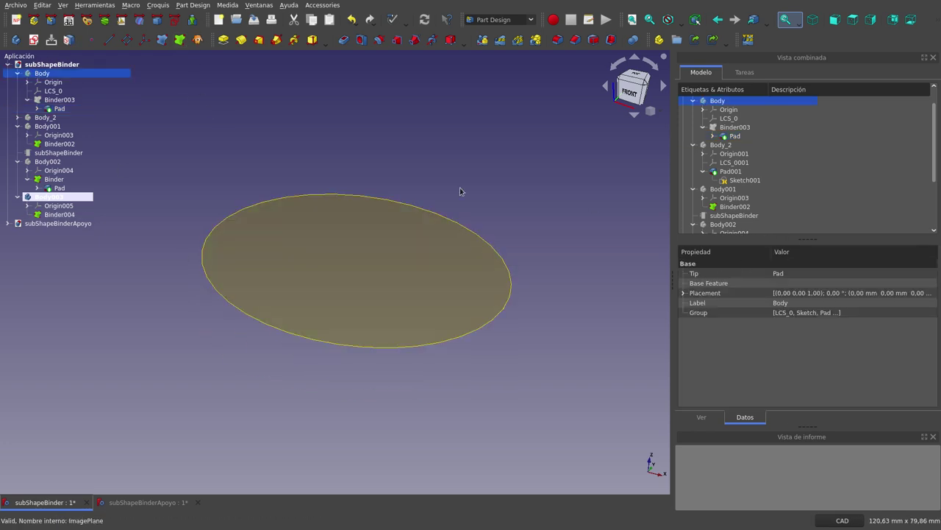
Step: Make Body003 the active body and show its properties
click(61, 214)
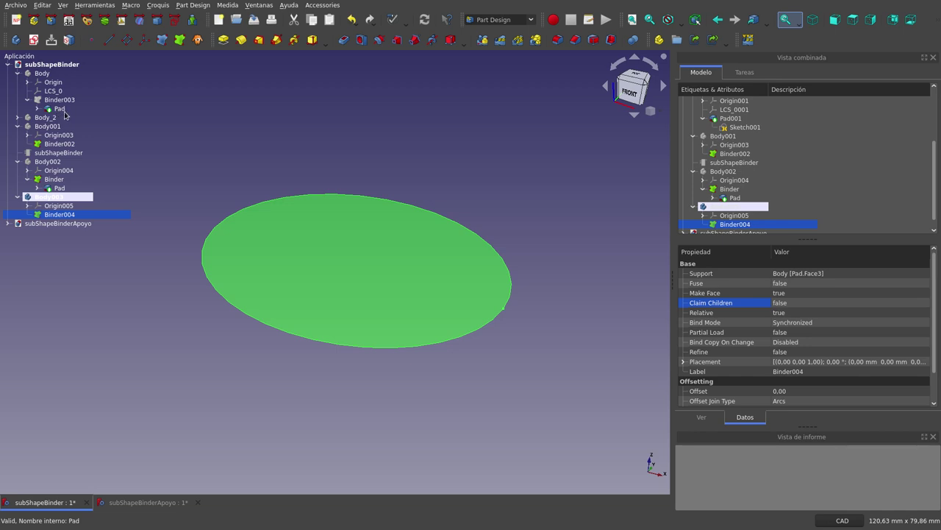
double_click(48, 197)
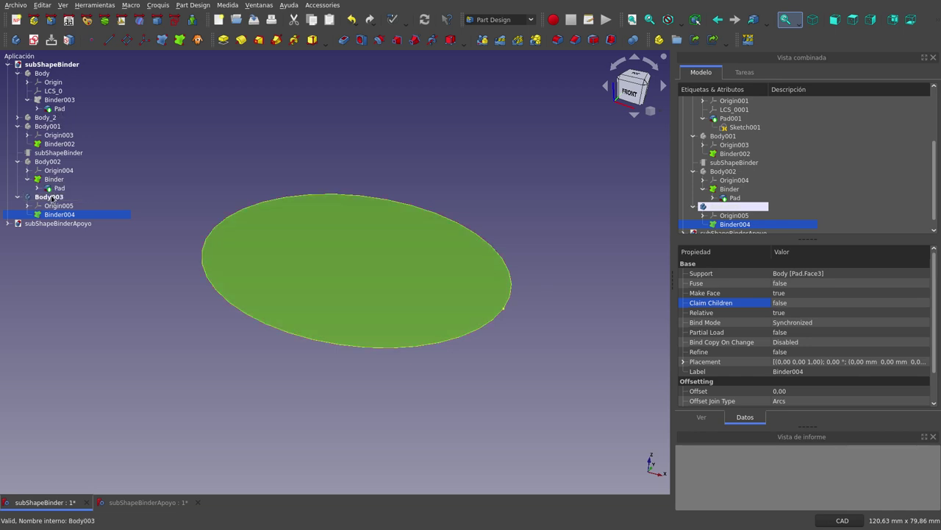
click(50, 197)
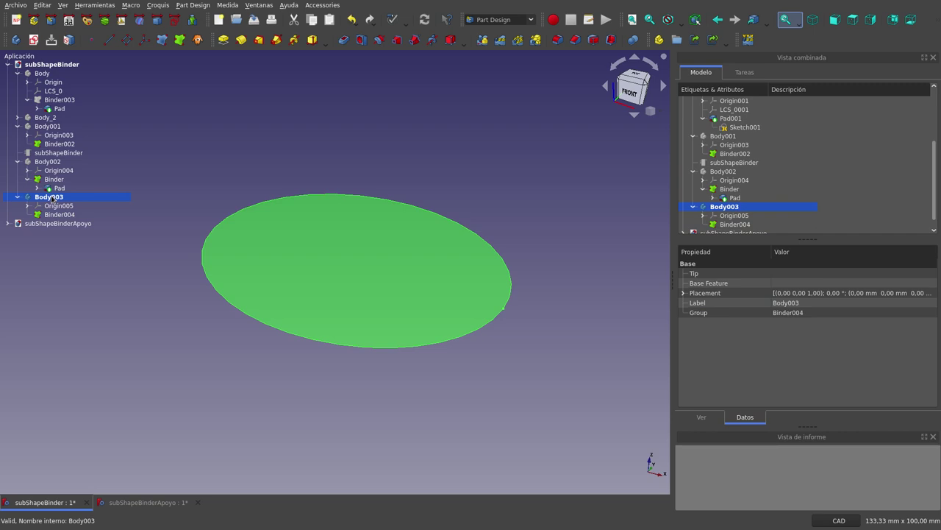
Step: Move Body003's Placement x to 10 mm, then back to 0 mm
click(683, 293)
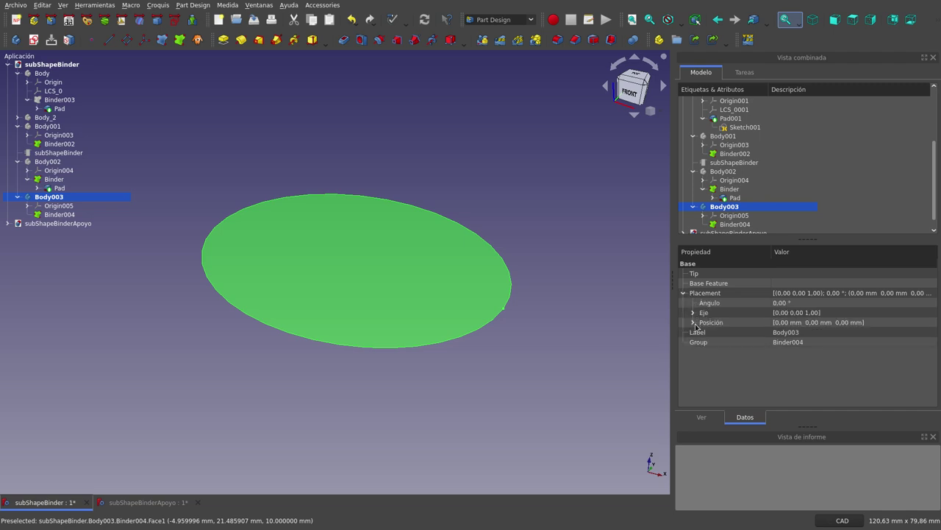
click(694, 323)
click(799, 333)
scroll(799, 332, up, 6)
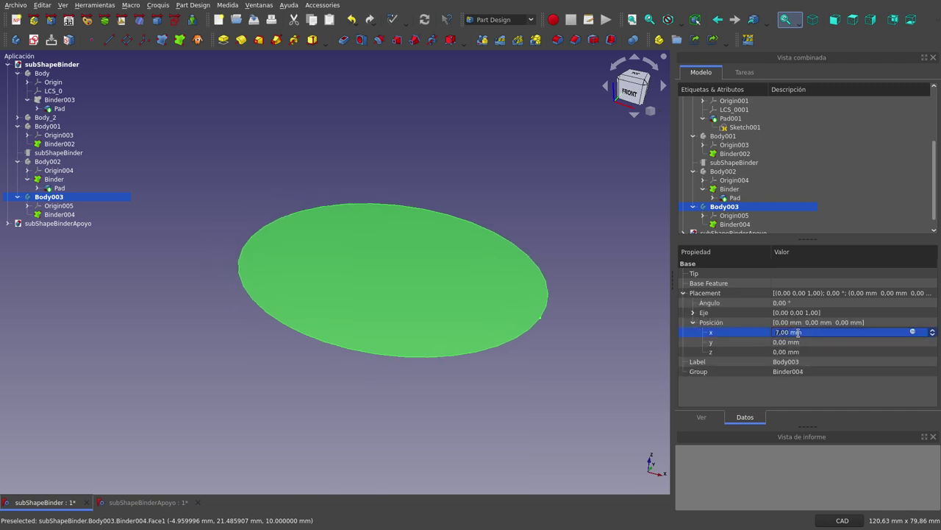
scroll(799, 332, up, 4)
scroll(799, 332, down, 2)
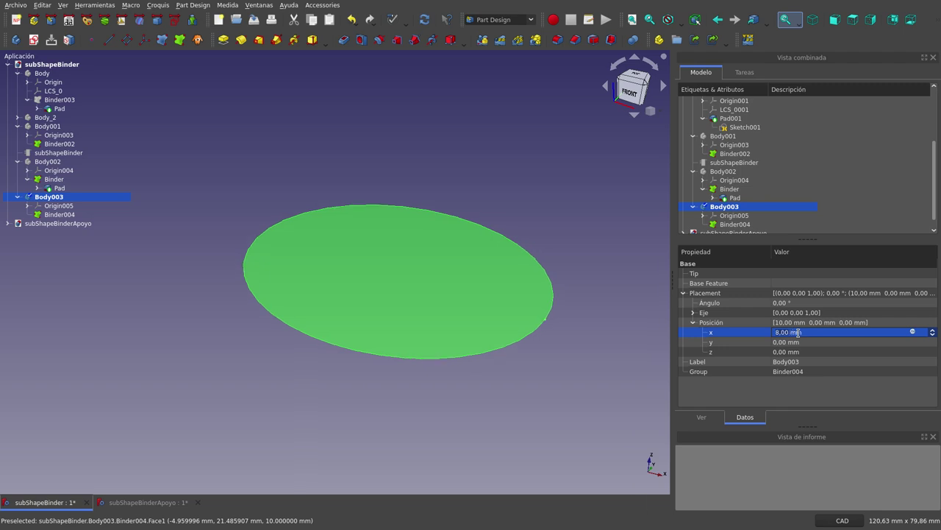
scroll(798, 333, down, 5)
scroll(799, 332, down, 1)
scroll(799, 333, down, 2)
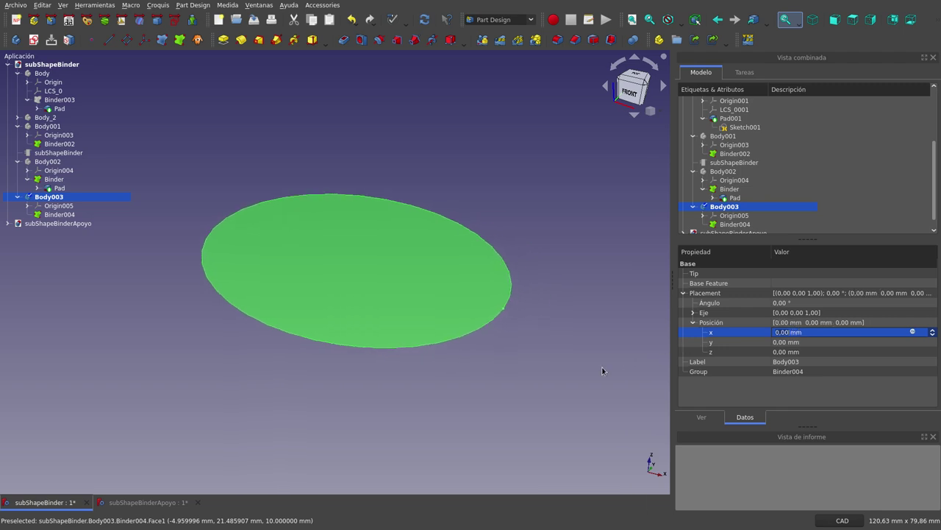
click(207, 124)
Step: Show Body's cylinder again and inspect Binder004's properties
click(42, 75)
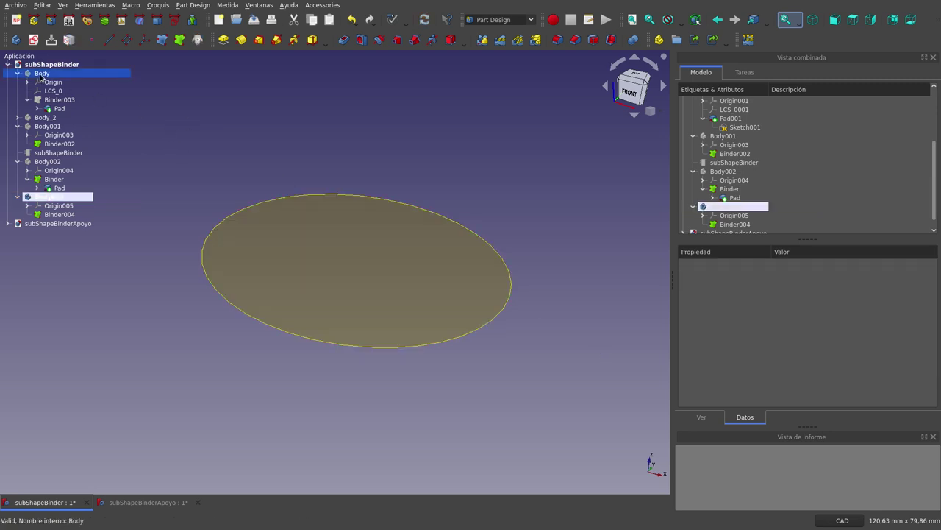
click(472, 200)
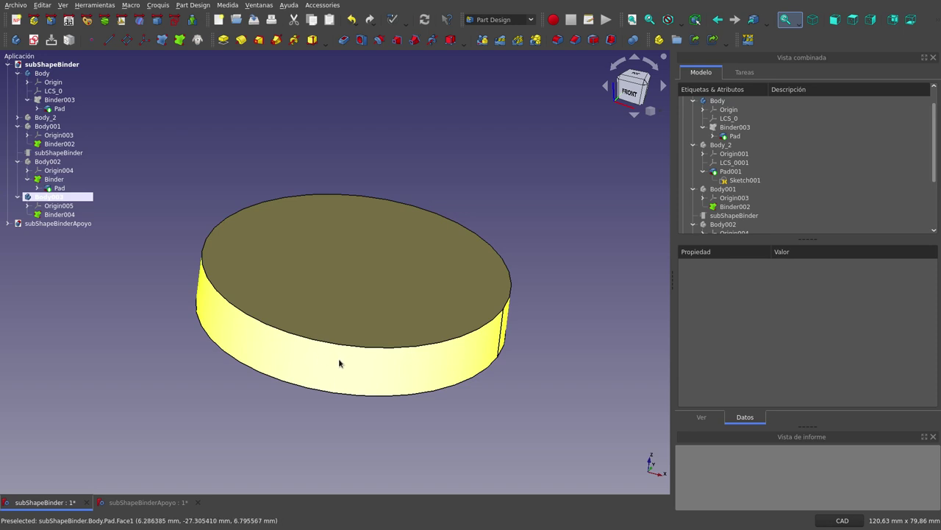
click(66, 214)
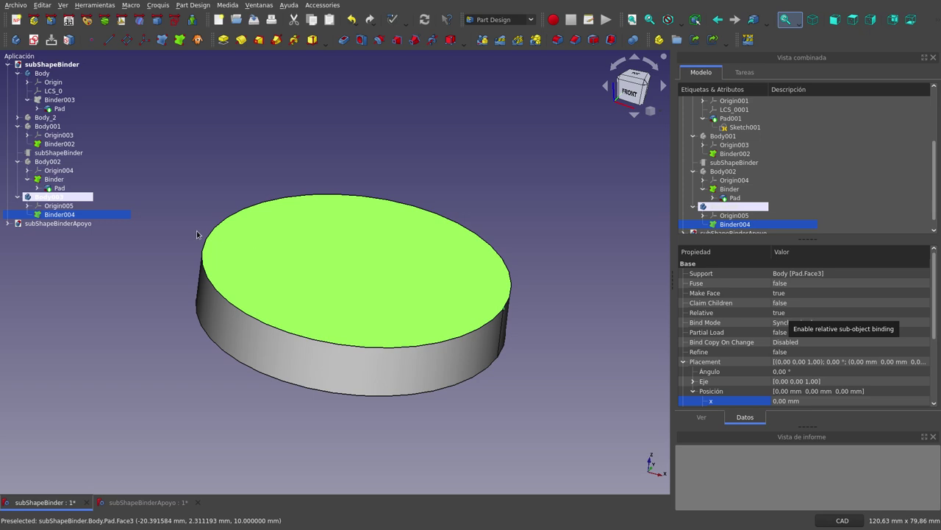
Step: Set Body003's Placement x to 29 mm and recompute the model
click(53, 198)
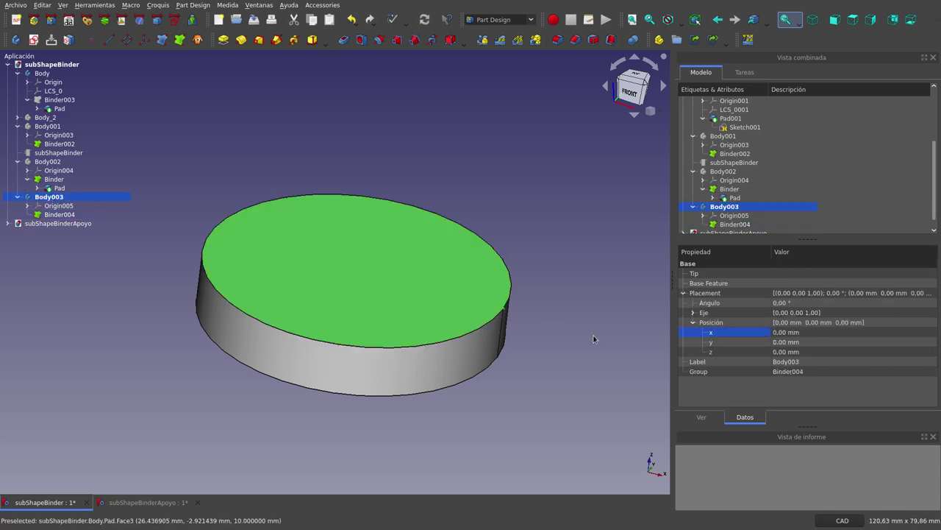
click(791, 335)
scroll(790, 333, up, 8)
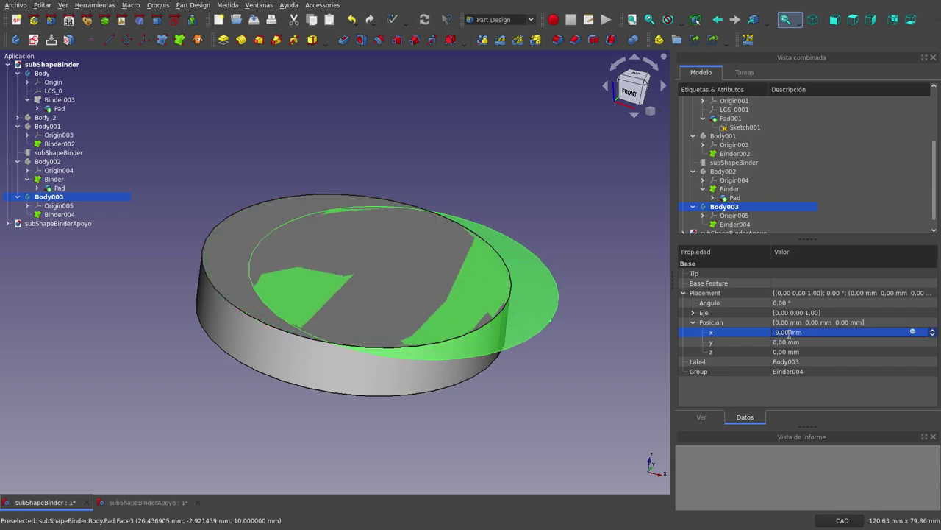
scroll(791, 333, up, 8)
scroll(789, 333, up, 8)
scroll(789, 333, up, 5)
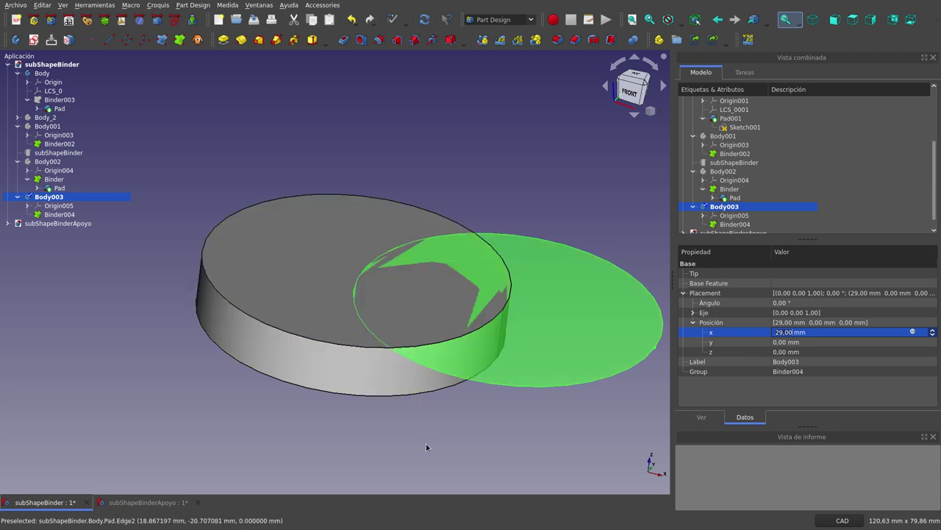
key(ctrl+z)
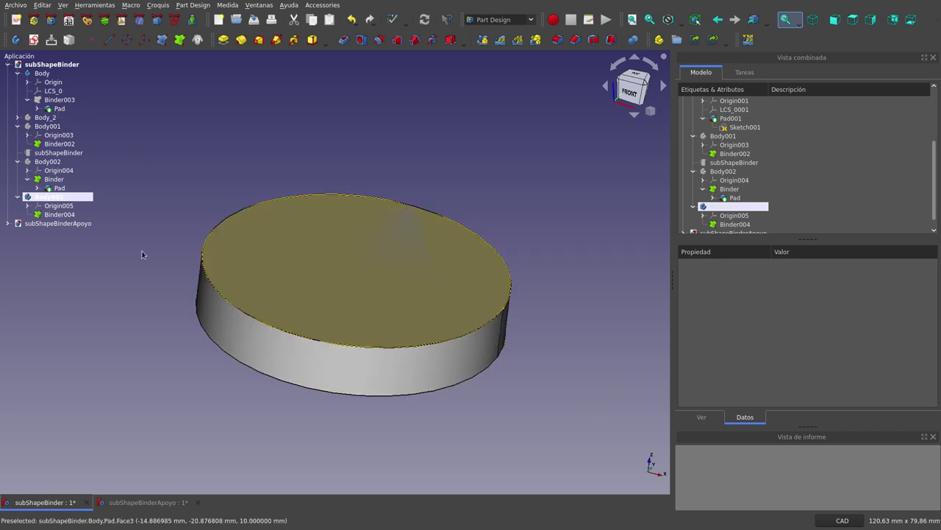
Step: Set Binder004's Relative to false, shifting its disc 29 mm beside the cylinder
click(63, 215)
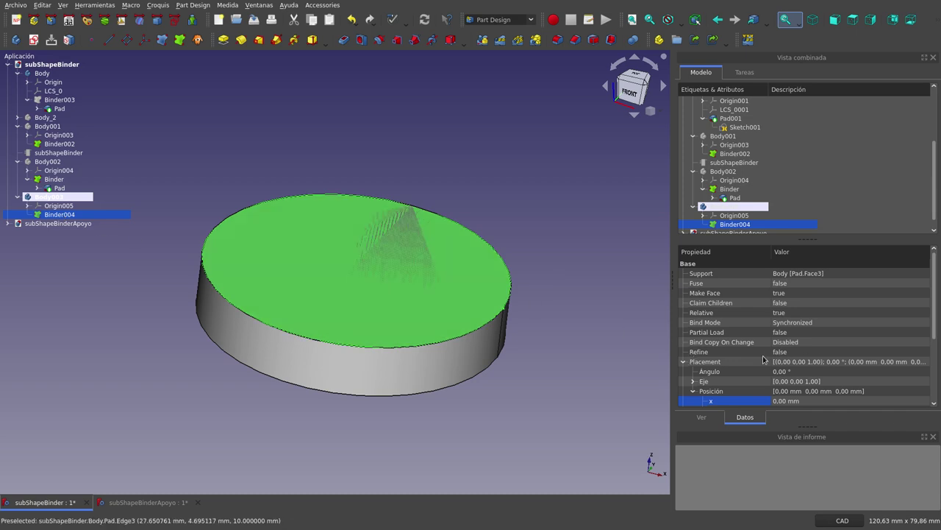
click(794, 316)
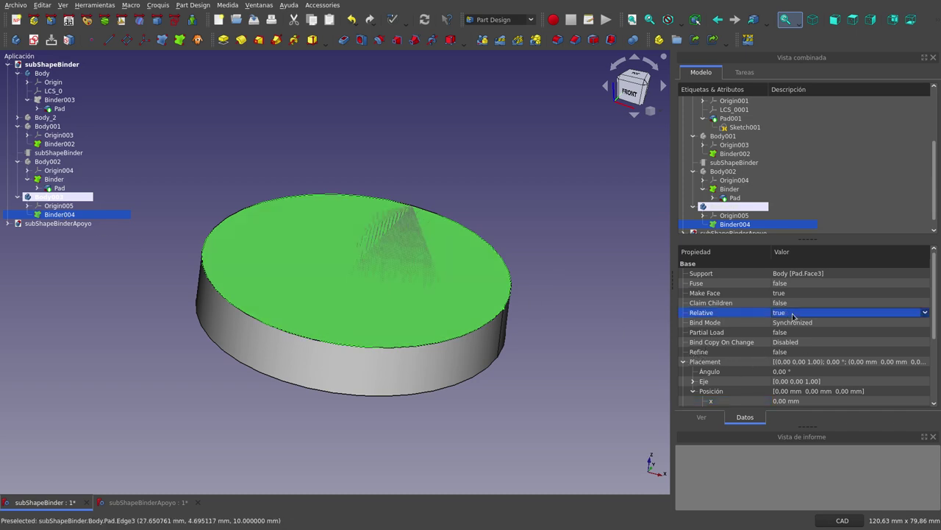
click(794, 316)
click(781, 316)
click(556, 354)
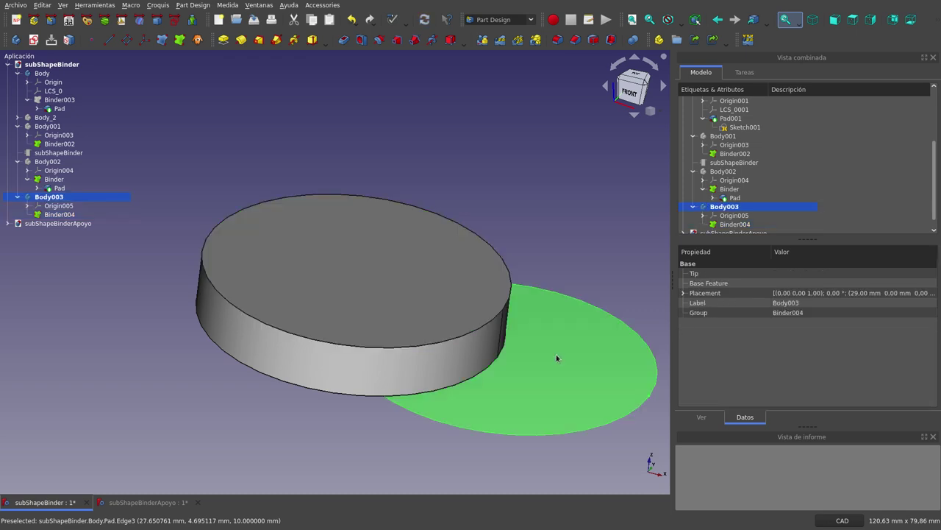
mouse_move(488, 451)
middle_down()
mouse_move(496, 310)
mouse_move(525, 374)
mouse_move(529, 412)
mouse_move(517, 438)
middle_up()
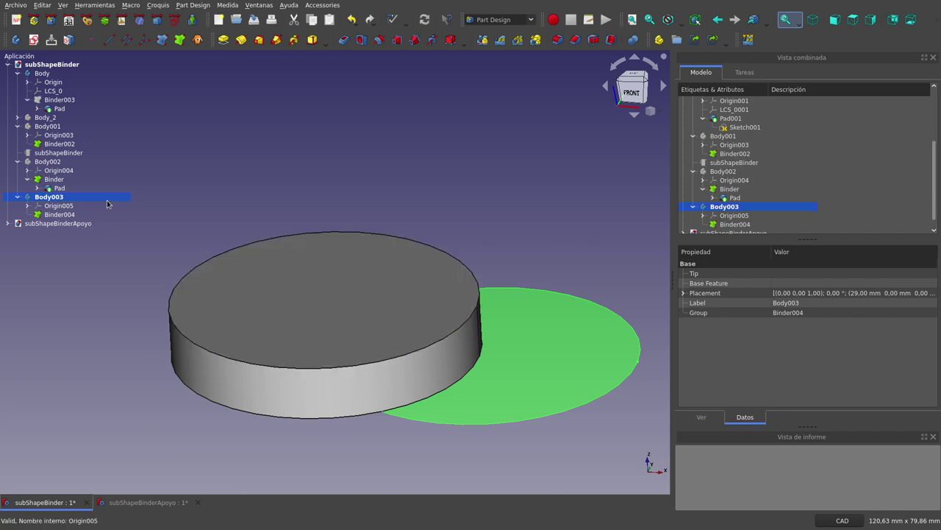
click(74, 214)
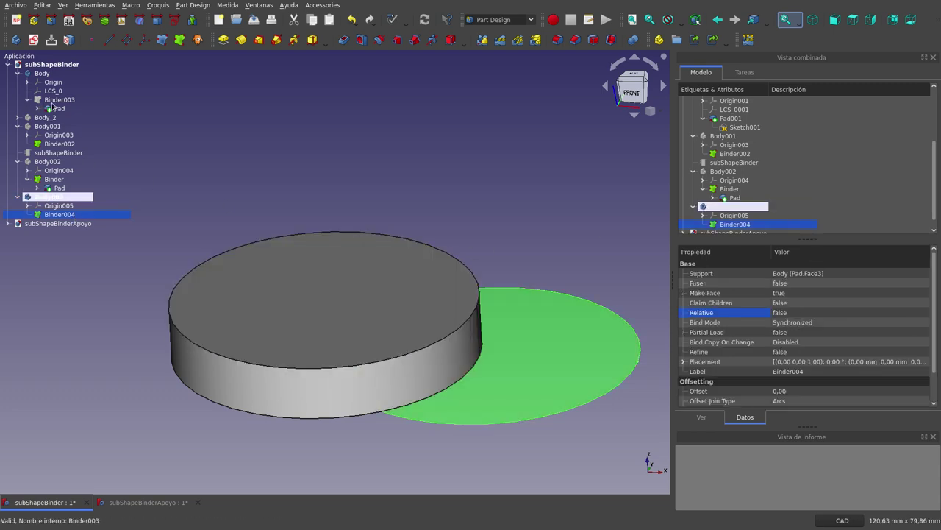
Step: Hide the cylinder's Pad, leaving only Binder004's green disc, and select Binder004 to inspect its properties
click(55, 108)
key(space)
scroll(358, 227, down, 1)
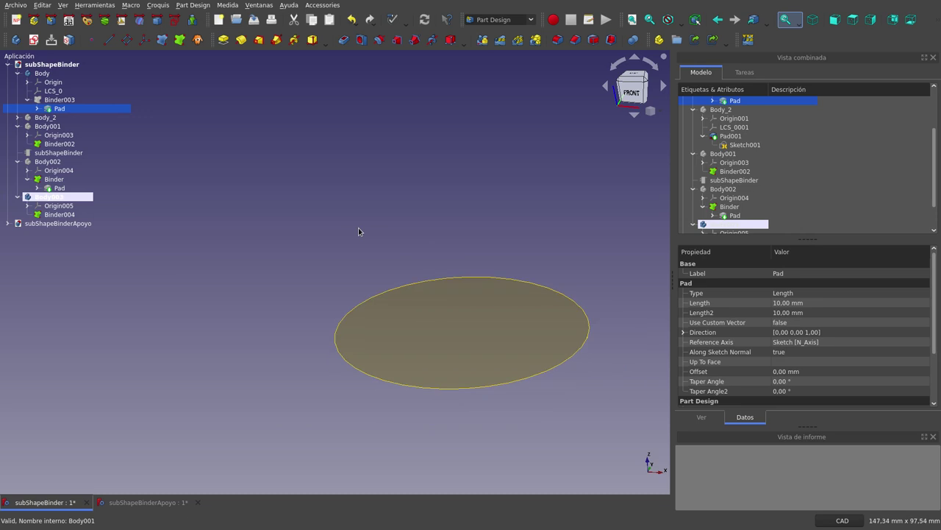
scroll(359, 227, down, 2)
scroll(550, 263, up, 3)
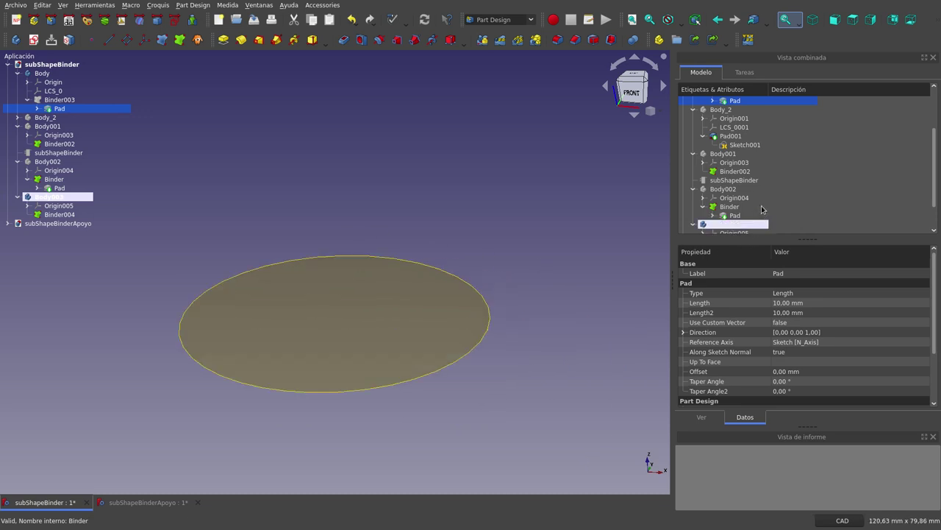
scroll(738, 223, down, 1)
click(735, 216)
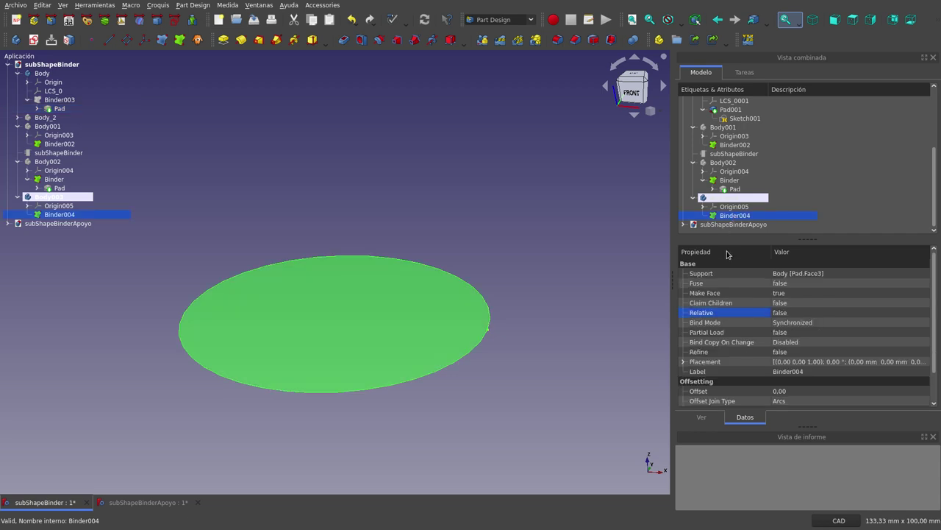